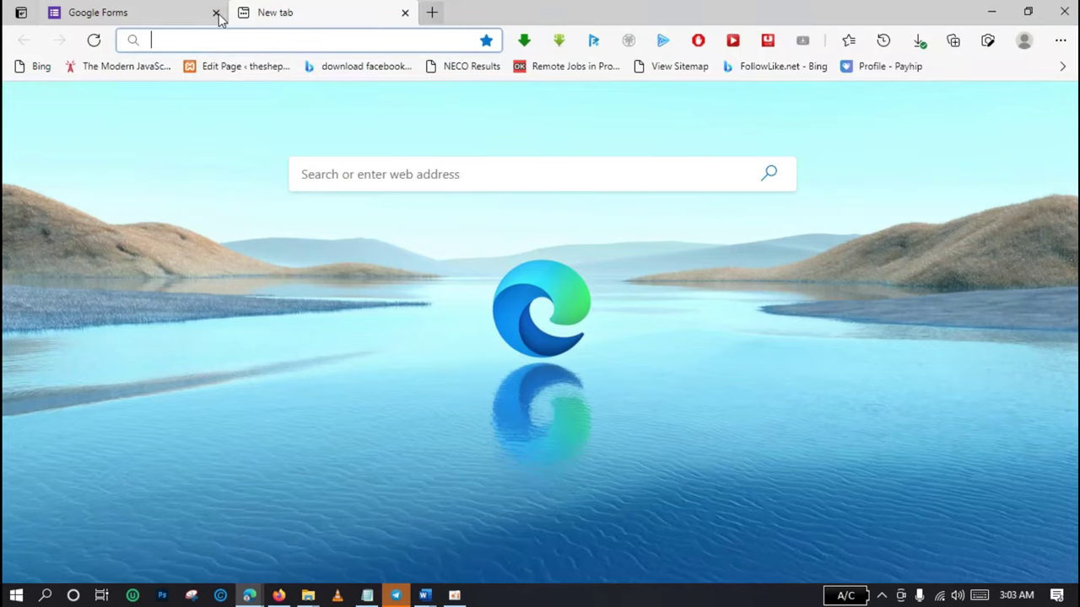
Close the existing Google Forms tab and go to forms.google.com in the remaining tab.
click(214, 13)
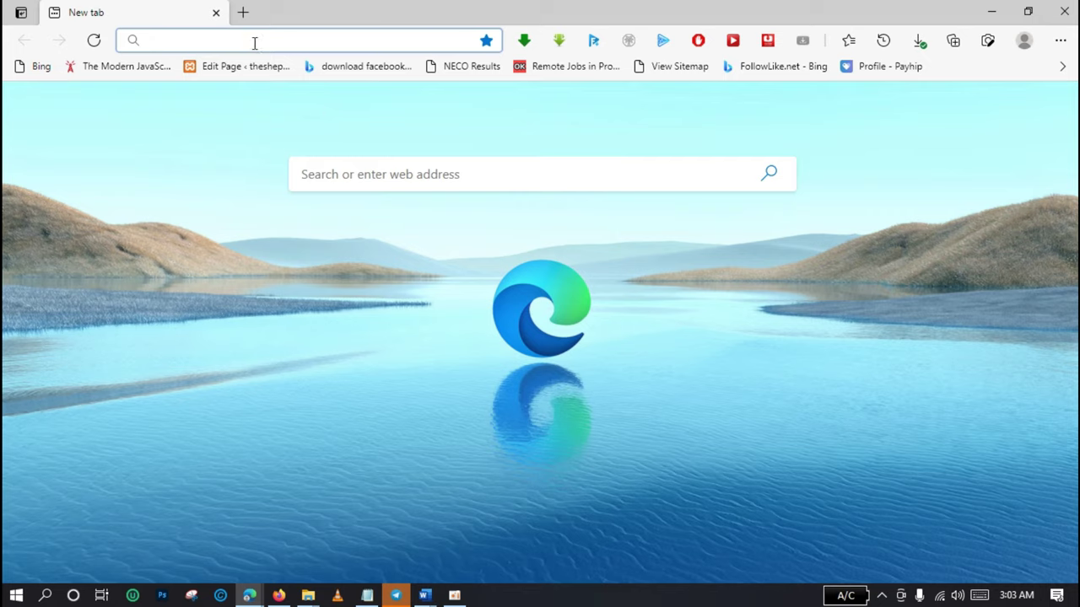
text(forms.google.com)
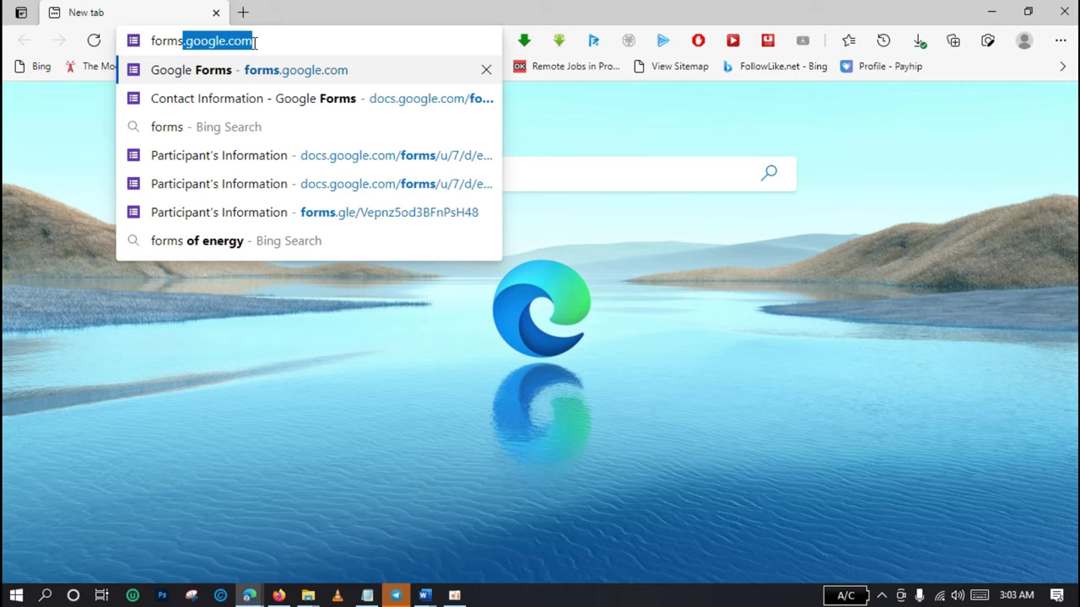
key(Return)
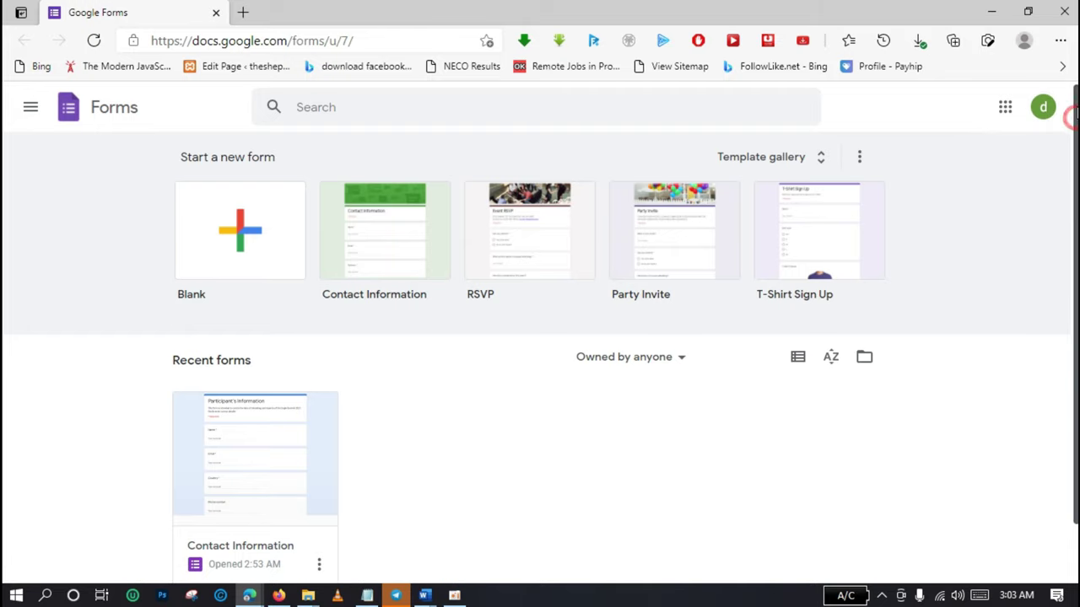
Open the Contact Information form from the recent forms in a new browser tab.
drag(1076, 125, 1077, 129)
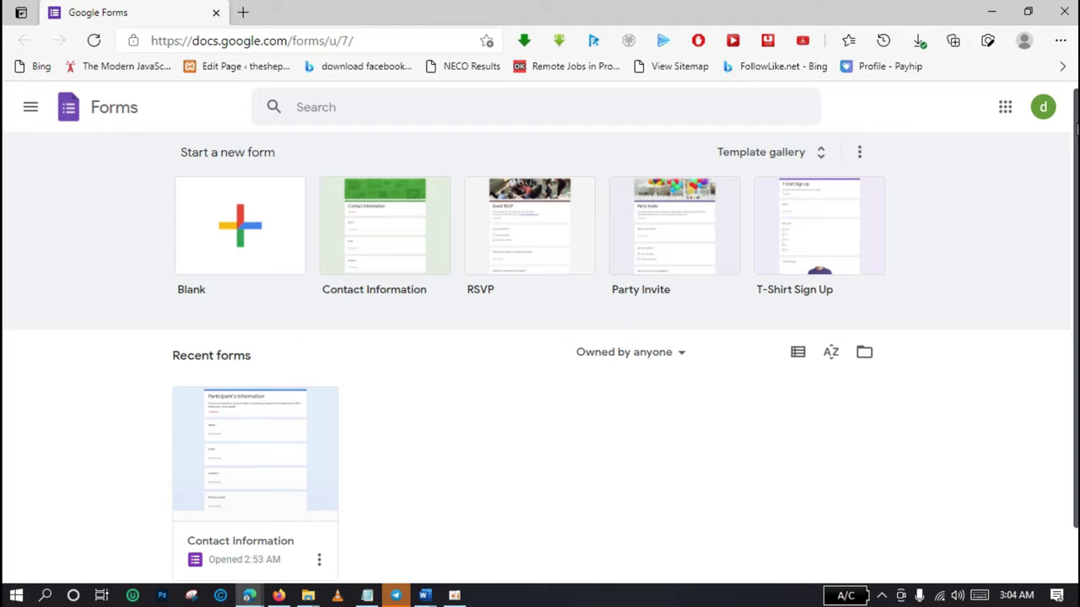
mouse_move(1077, 124)
mouse_down()
mouse_move(1077, 177)
mouse_move(1077, 118)
mouse_up()
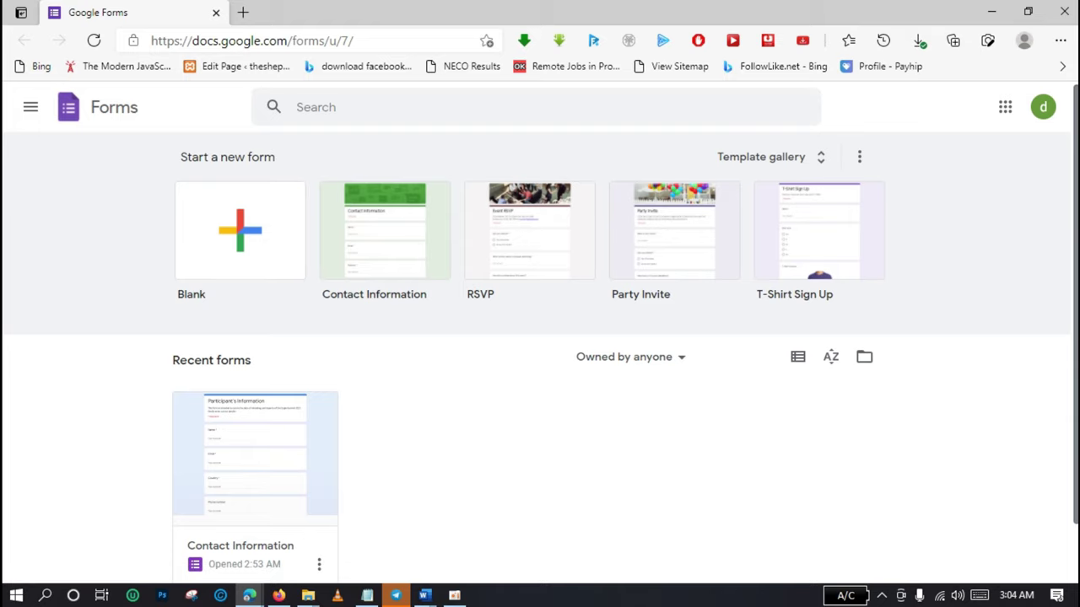
scroll(411, 240, down, 1)
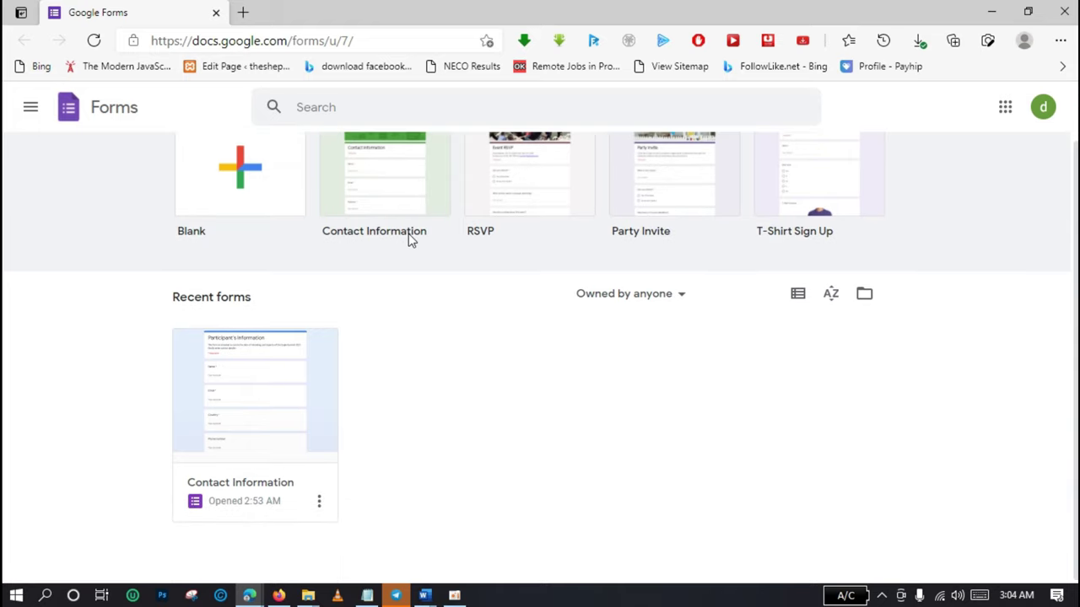
right_click(272, 416)
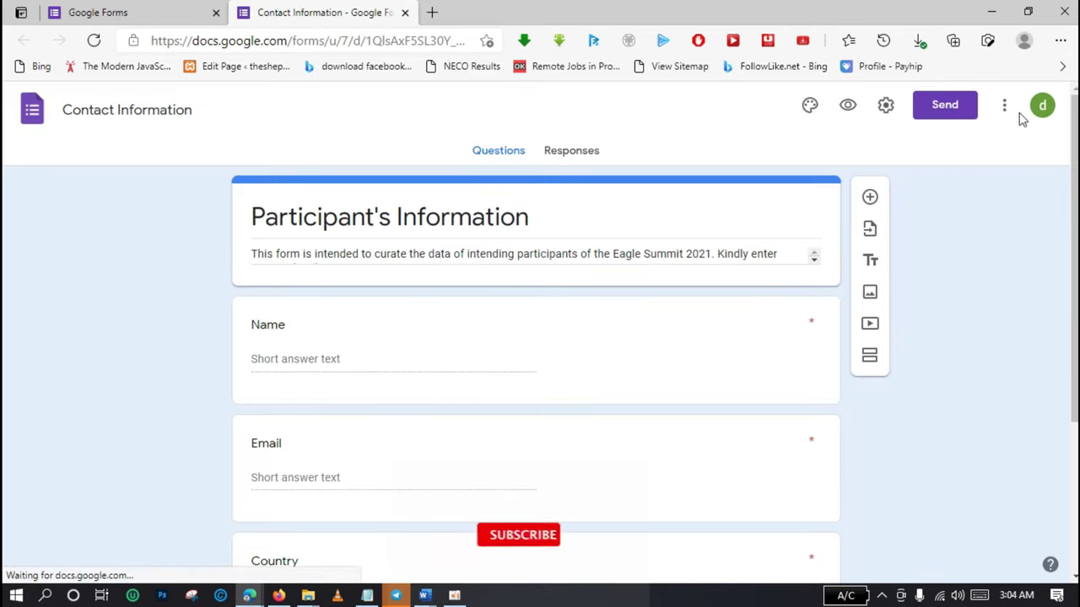
Review the form's description and its name, email, country and phone number questions, with a brief look at the responses.
scroll(540, 337, down, 2)
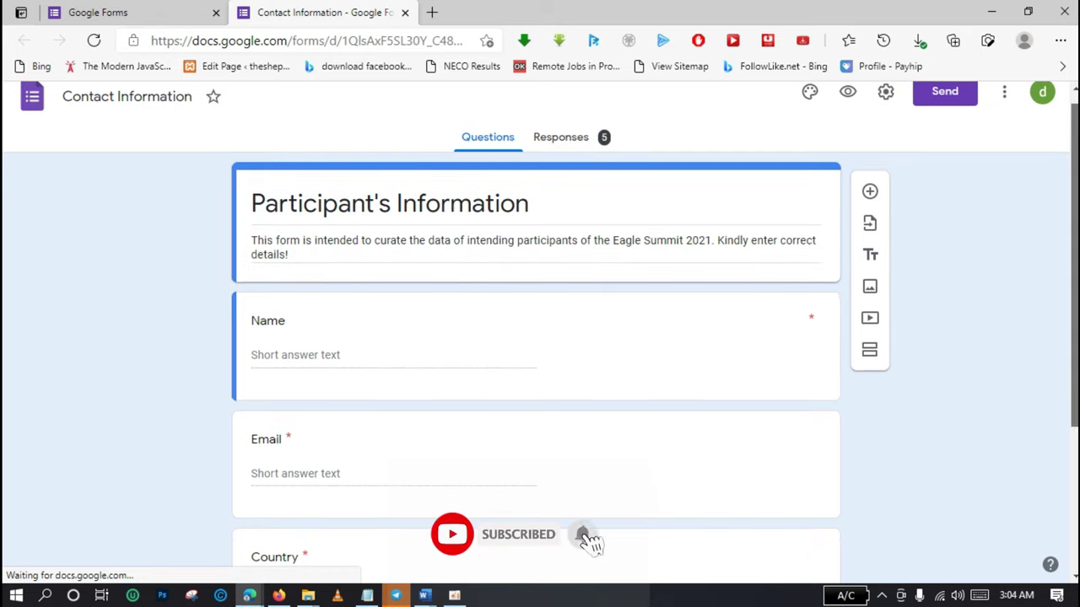
scroll(540, 338, down, 2)
scroll(540, 337, up, 3)
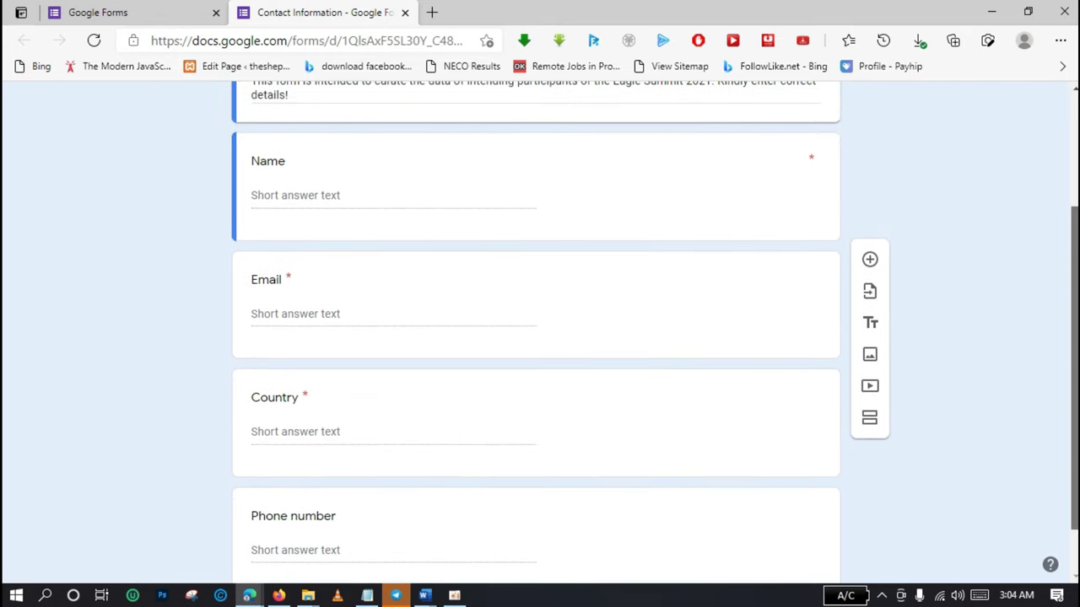
scroll(540, 337, down, 1)
scroll(540, 338, up, 1)
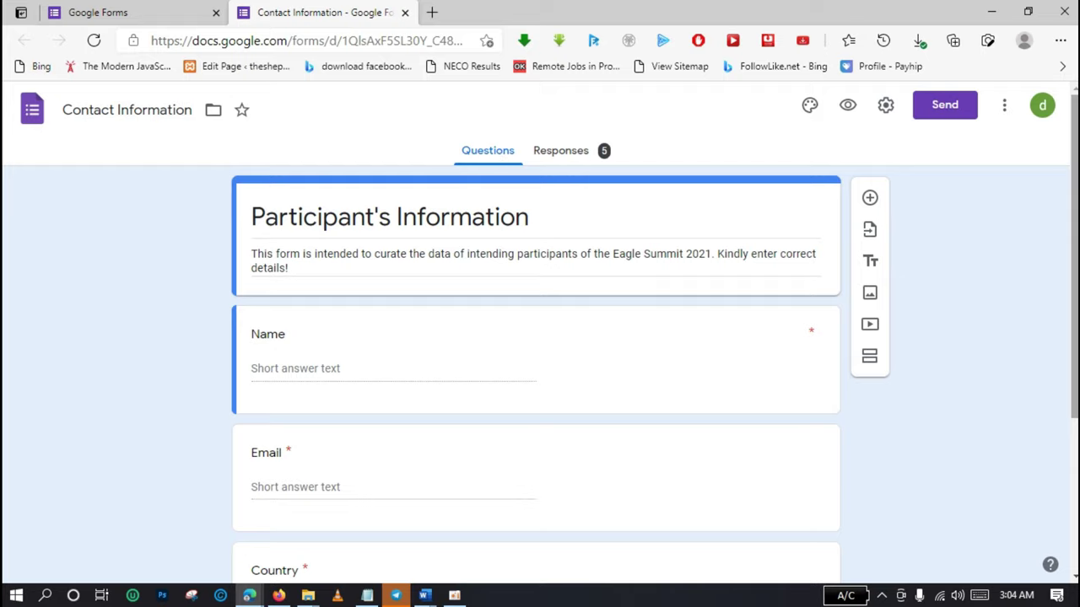
click(555, 158)
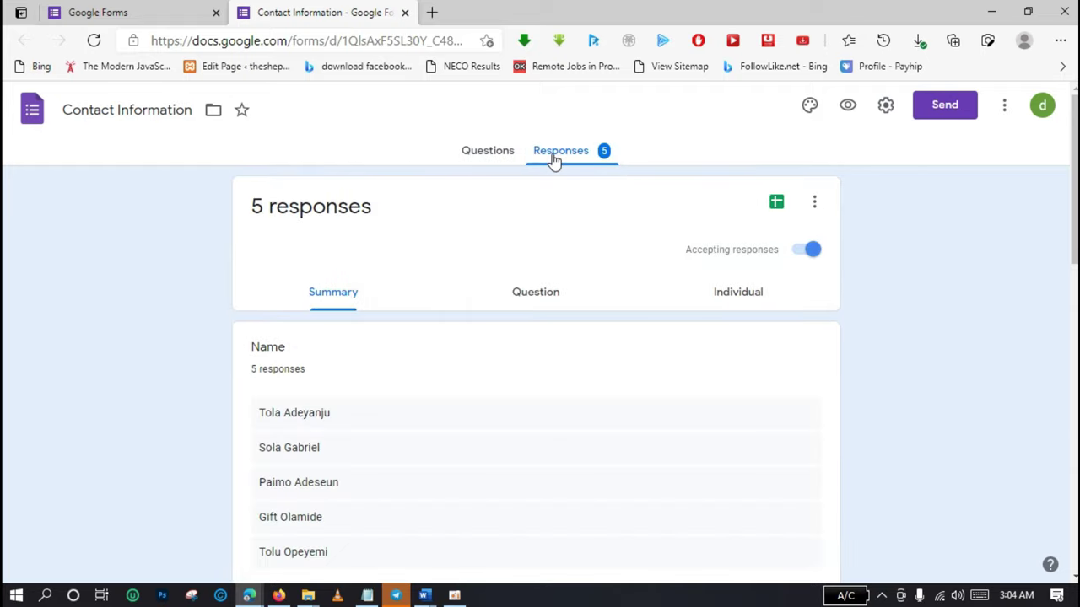
mouse_move(1074, 163)
mouse_down()
mouse_move(1074, 258)
mouse_move(1074, 164)
mouse_up()
click(499, 154)
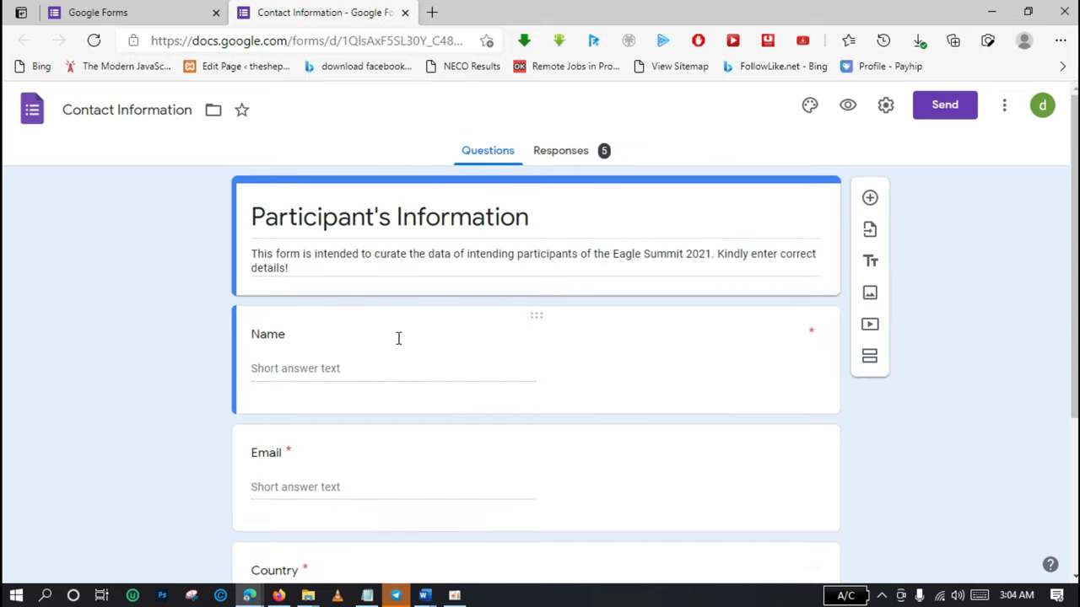
scroll(590, 245, down, 1)
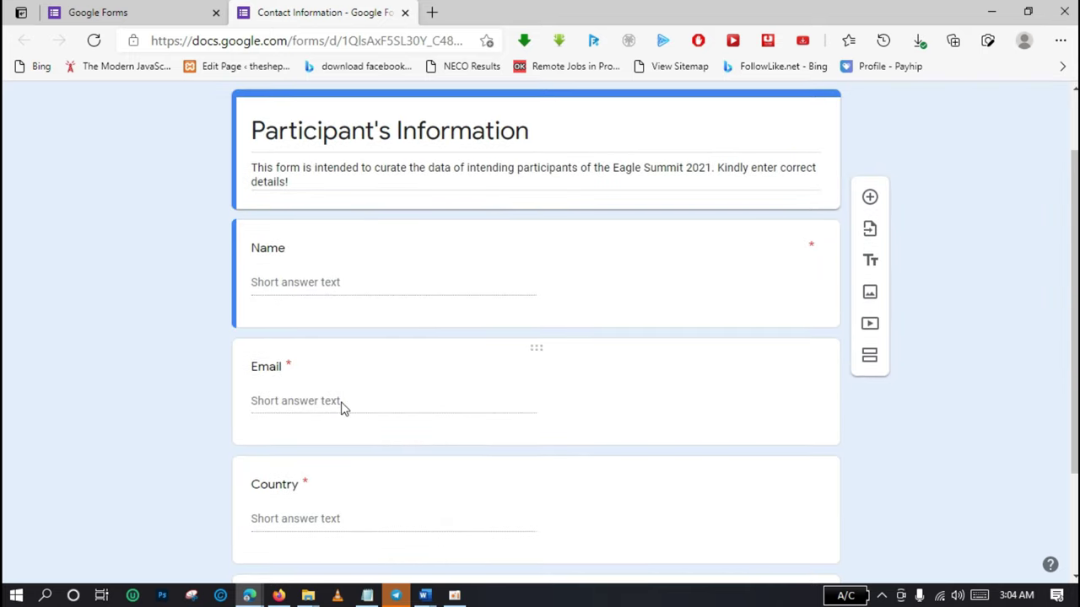
drag(1074, 332, 1075, 244)
Examine the response summary for each question, from the names down to the phone numbers.
click(561, 151)
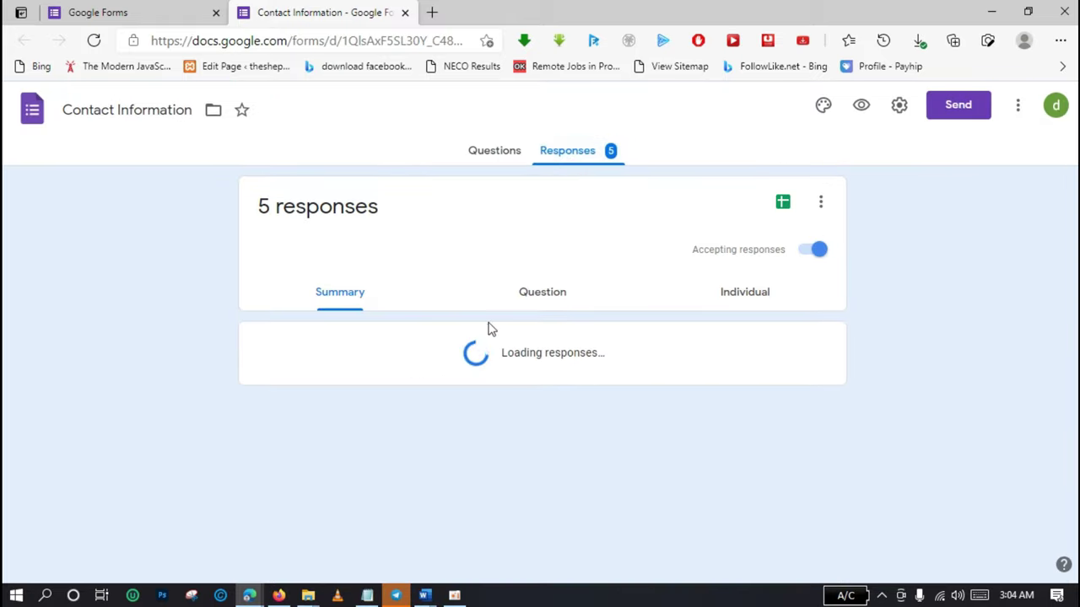
scroll(322, 192, down, 3)
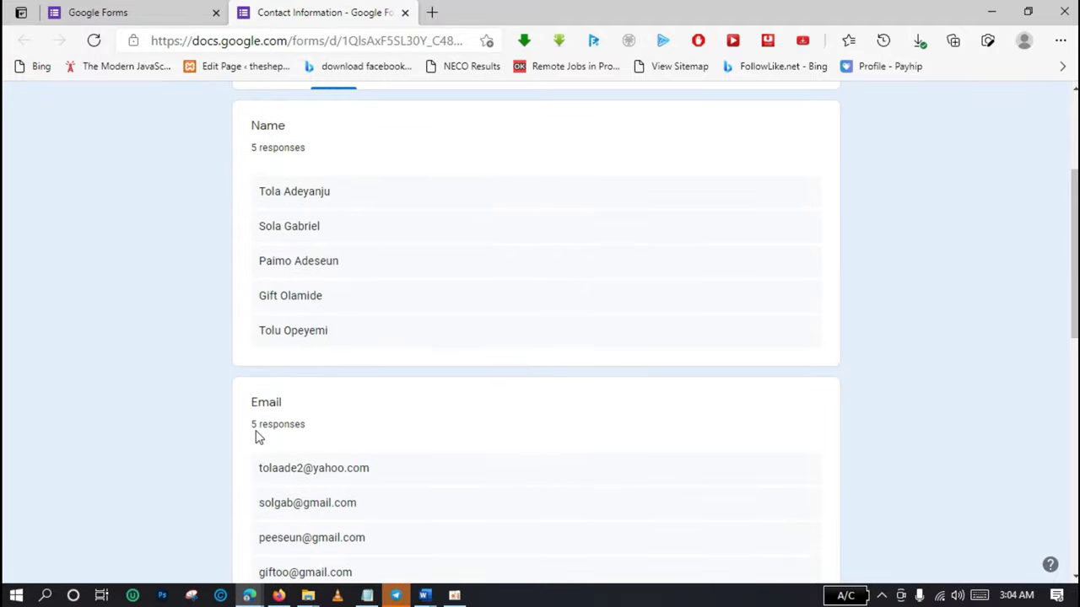
drag(1075, 253, 1075, 409)
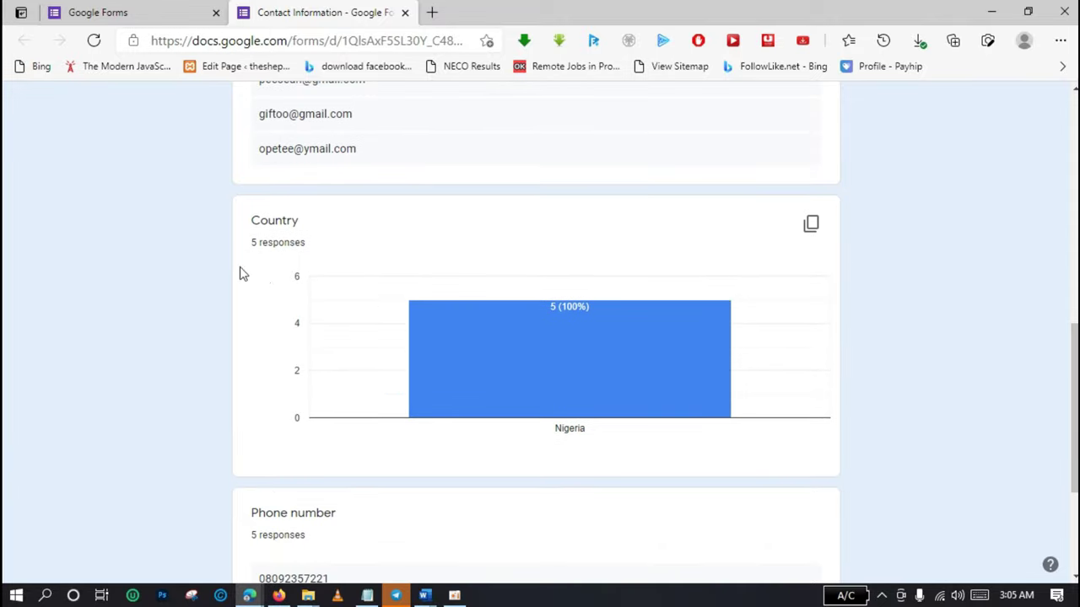
mouse_move(540, 379)
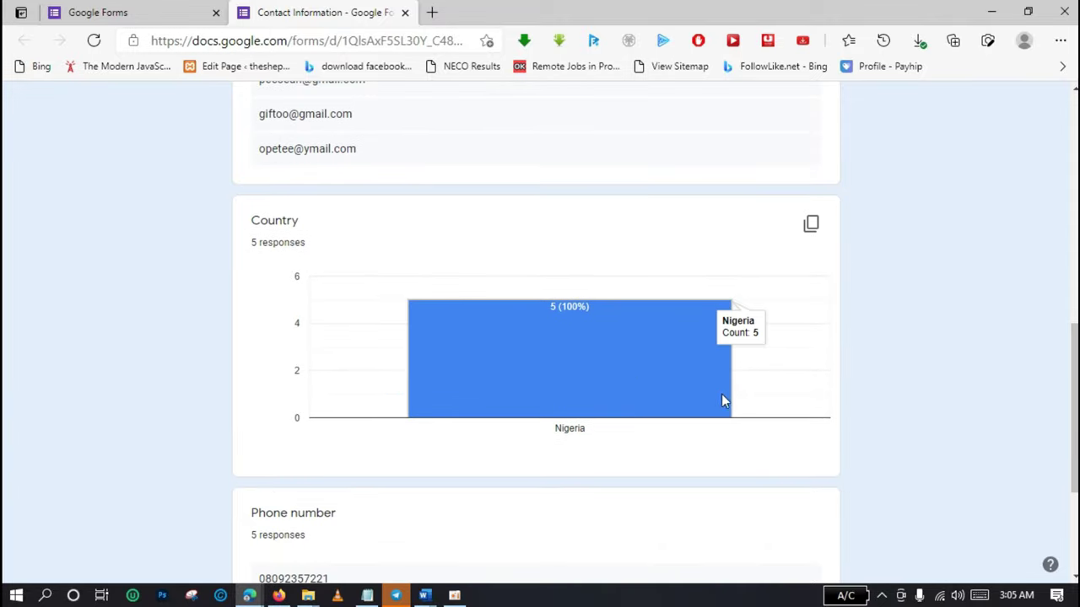
scroll(540, 384, down, 3)
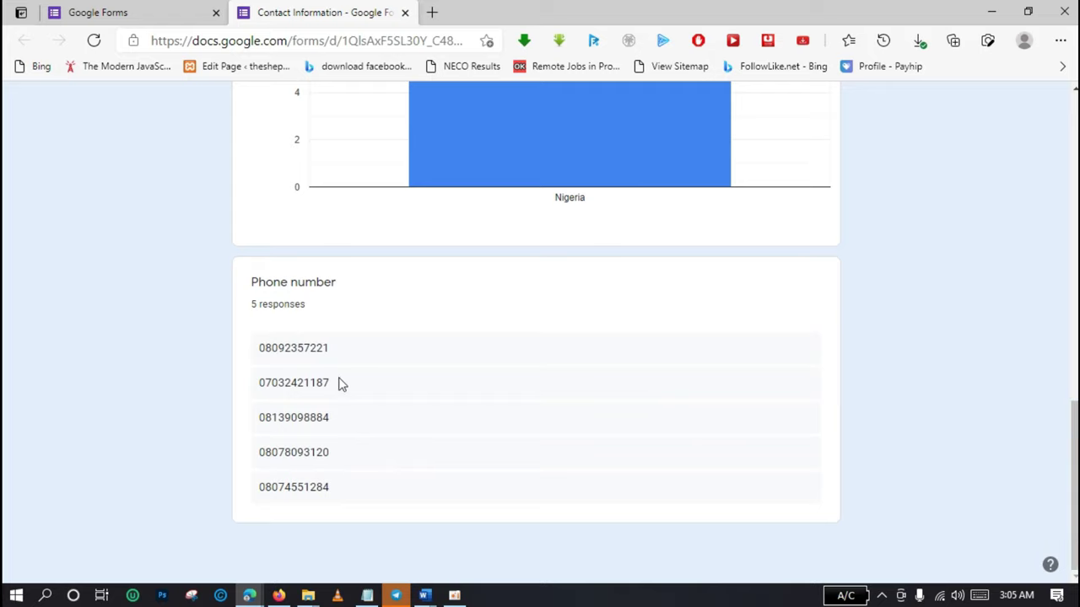
drag(1075, 422, 1075, 117)
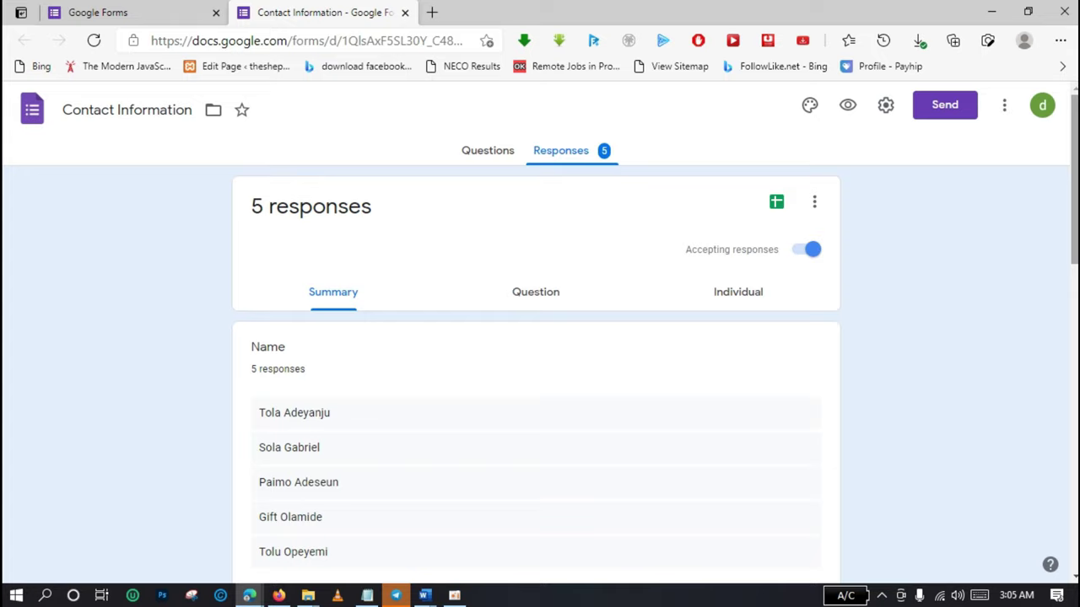
drag(1075, 117, 1075, 168)
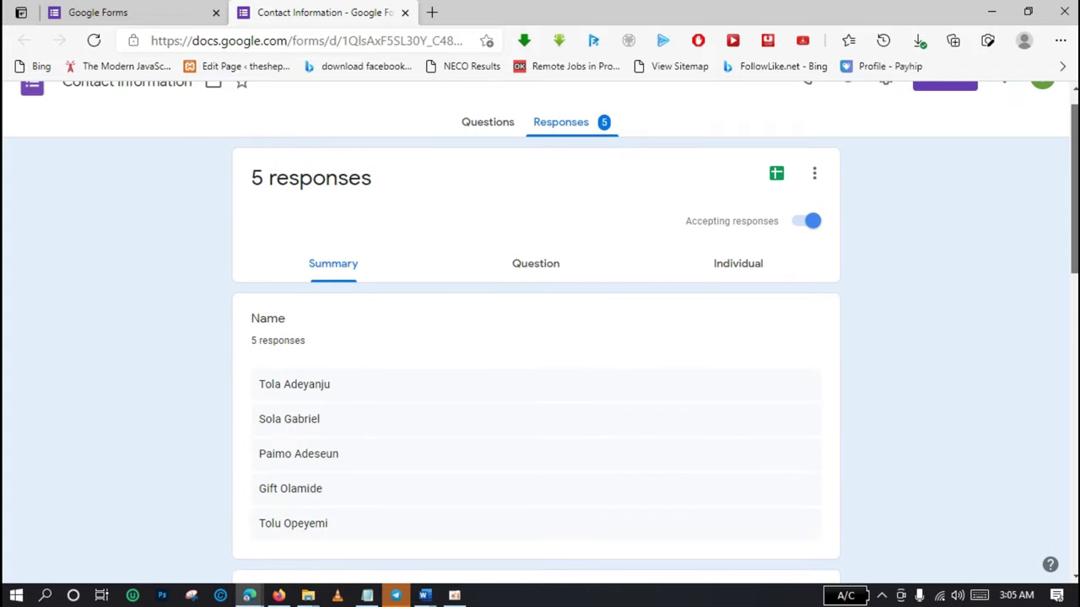
mouse_move(1075, 127)
mouse_down()
mouse_move(1075, 139)
mouse_move(1075, 117)
mouse_up()
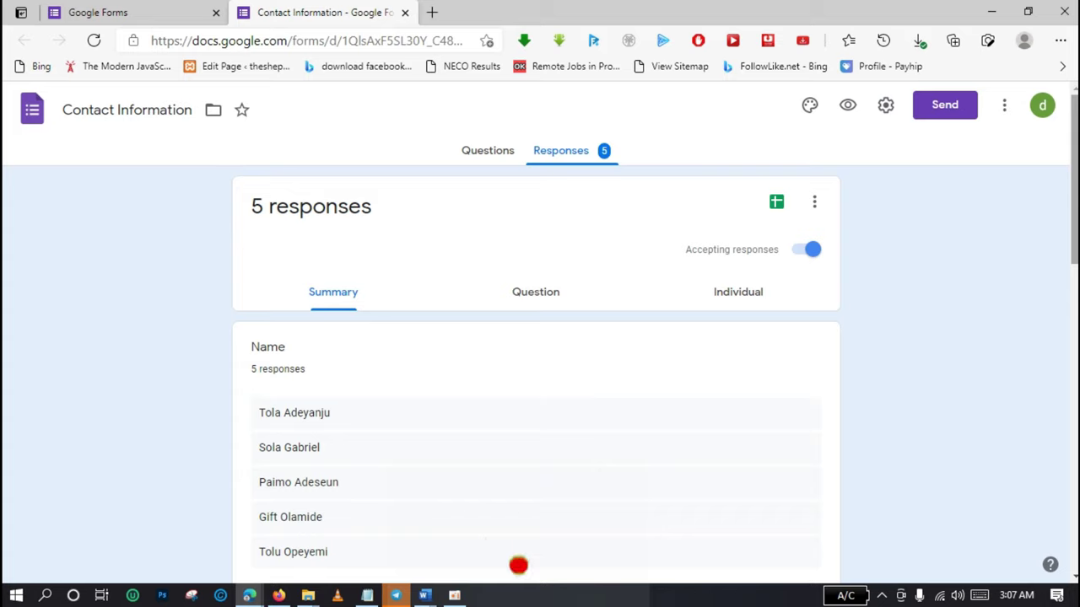
drag(1075, 117, 1073, 395)
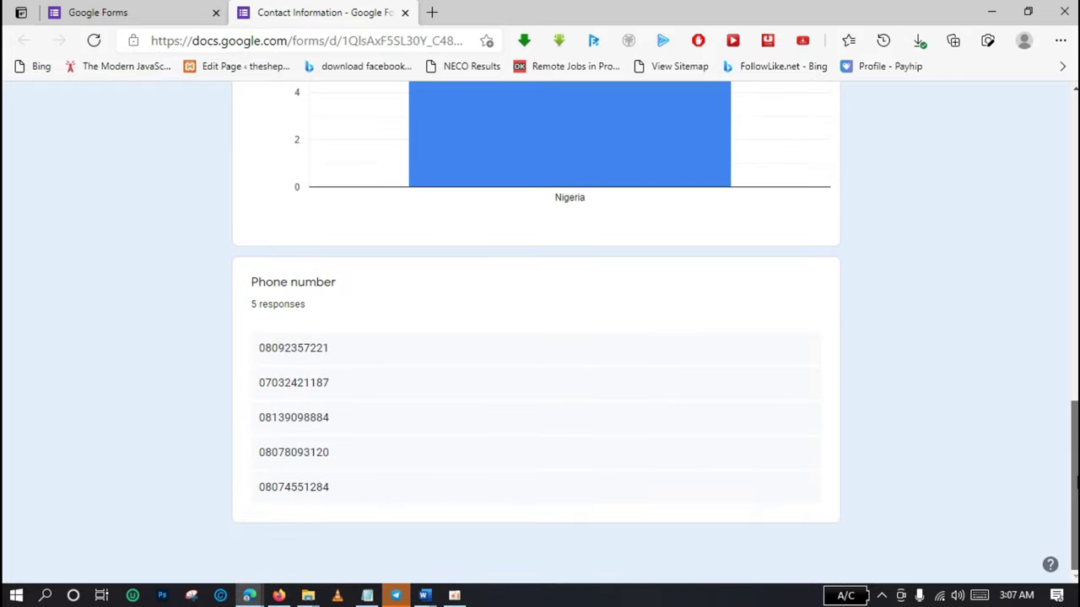
drag(1074, 479, 1075, 159)
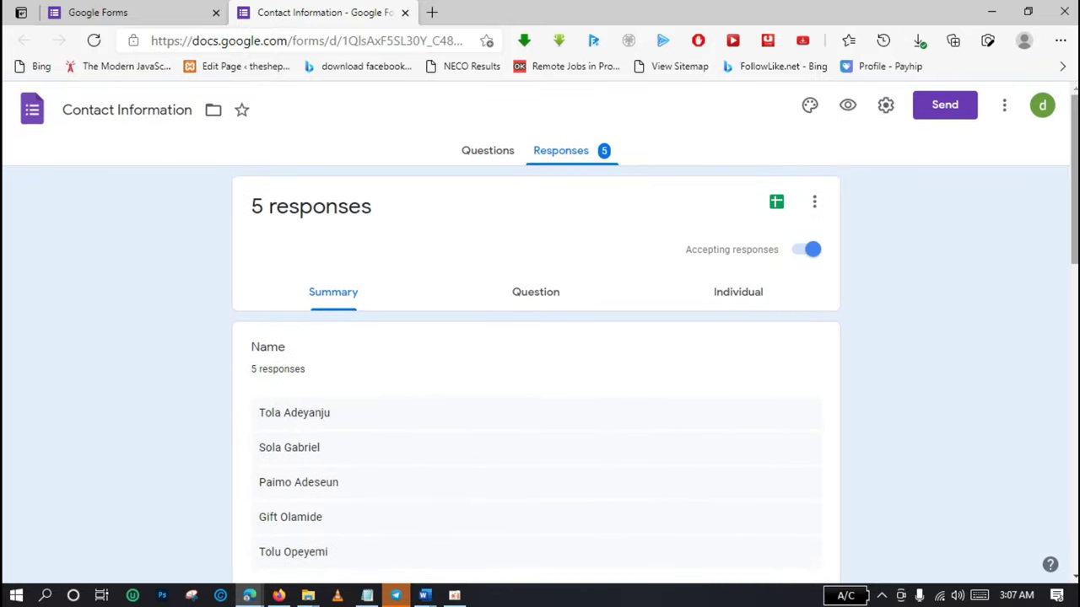
Download the form's responses as a .csv file and open the downloaded Contact Information.csv.zip with WinRAR archiver.
click(816, 207)
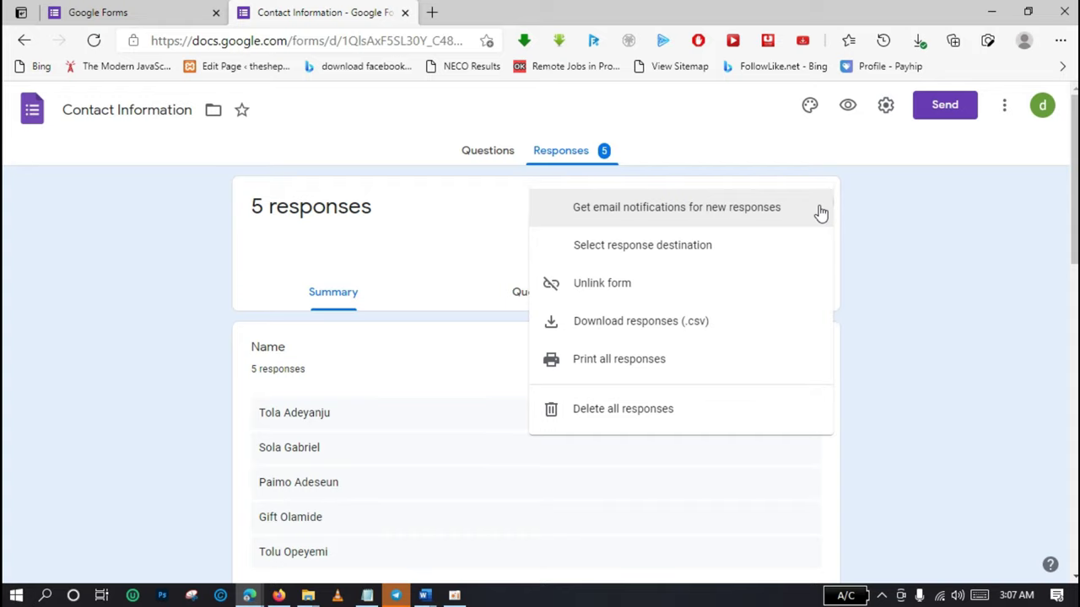
click(650, 323)
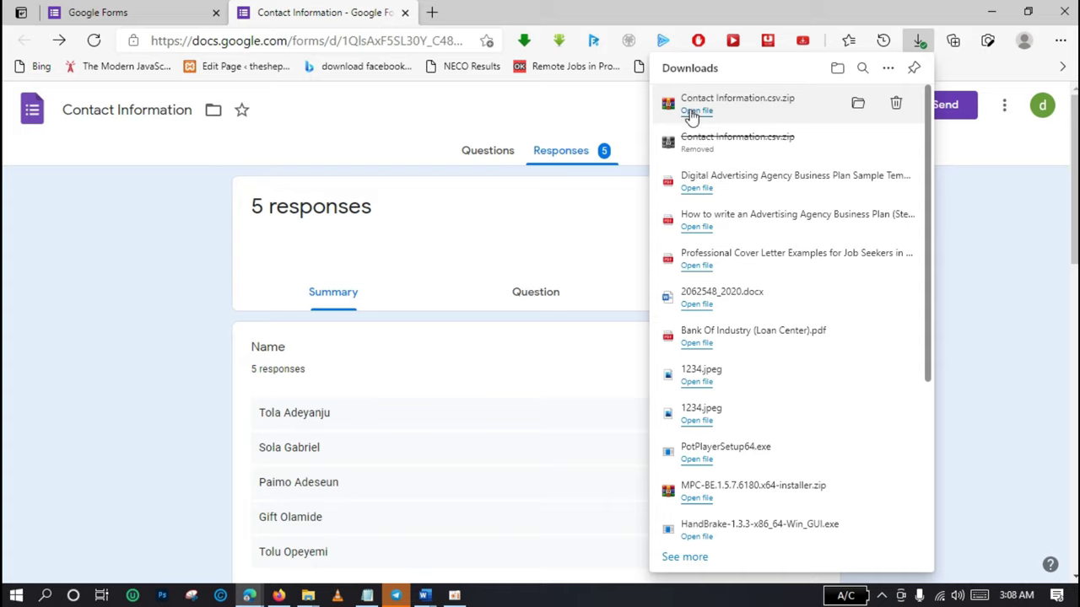
click(691, 113)
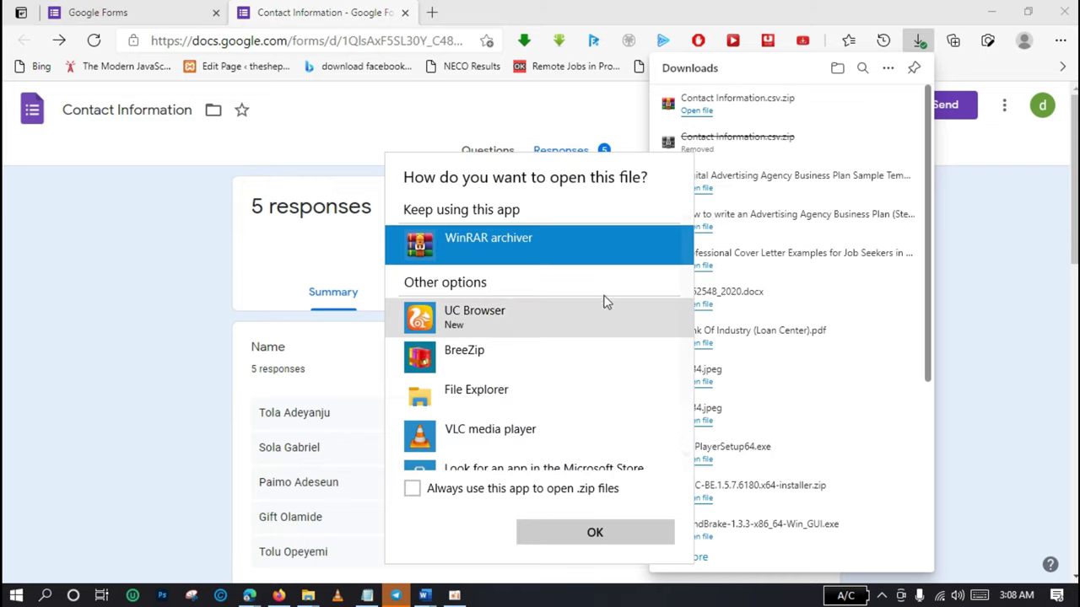
click(587, 534)
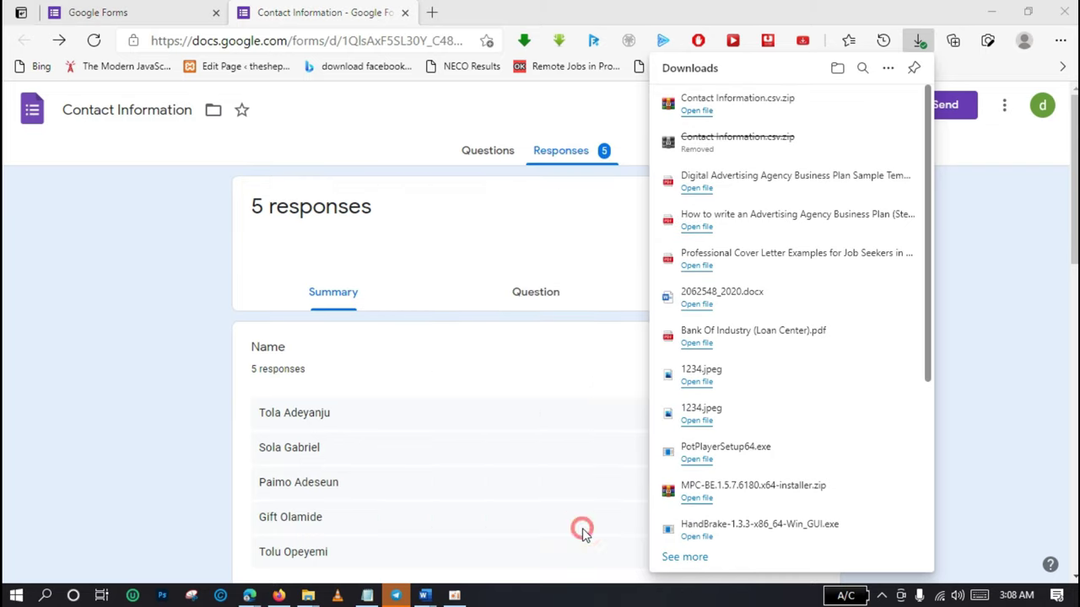
click(764, 103)
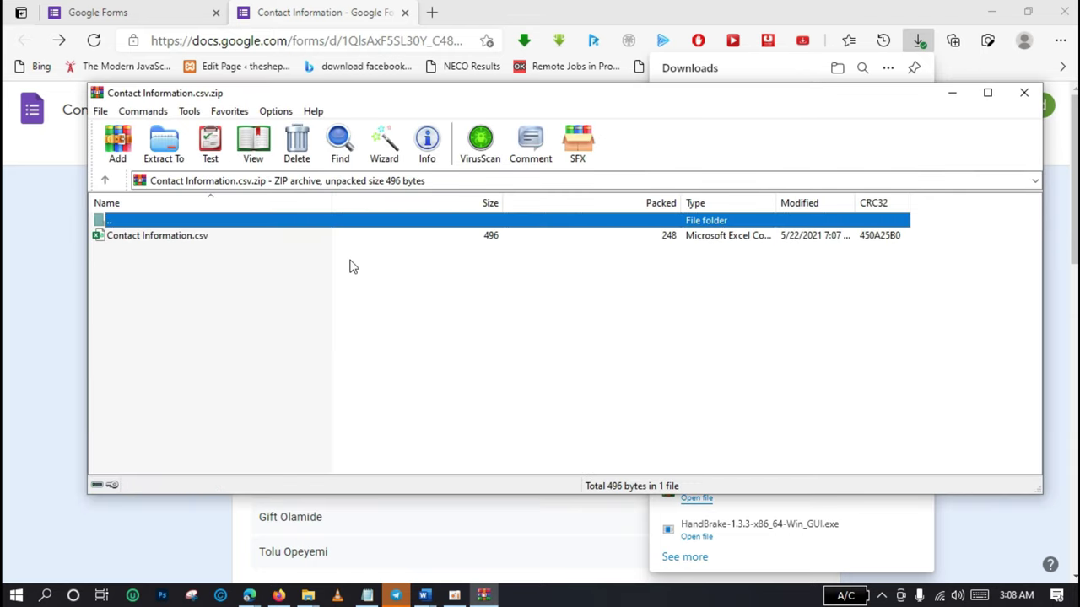
Open Contact Information.csv from the WinRAR archive in Excel.
click(187, 237)
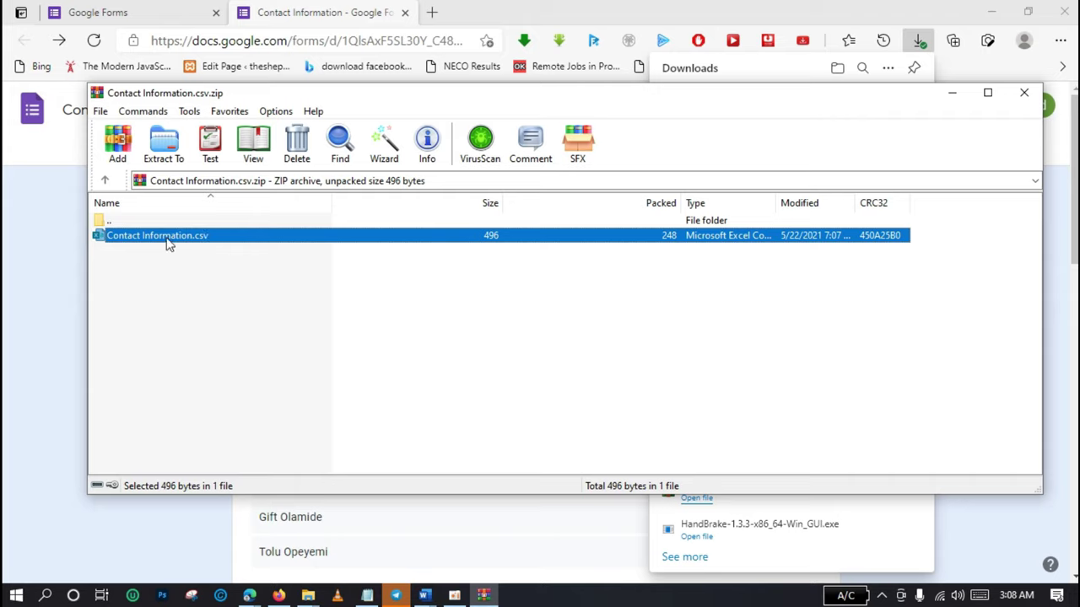
click(168, 242)
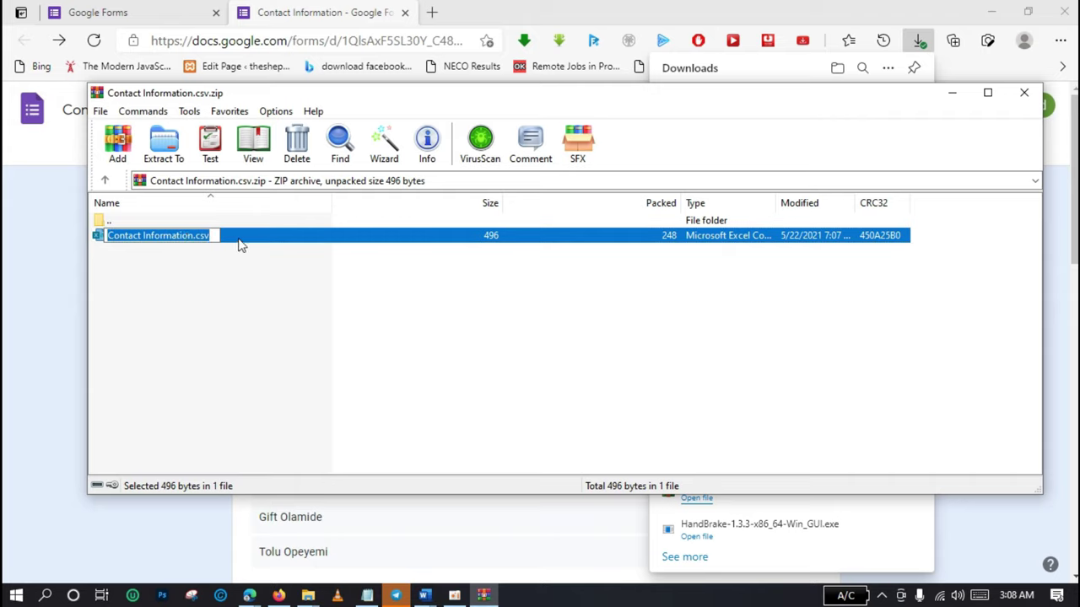
click(240, 244)
click(154, 240)
double_click(155, 240)
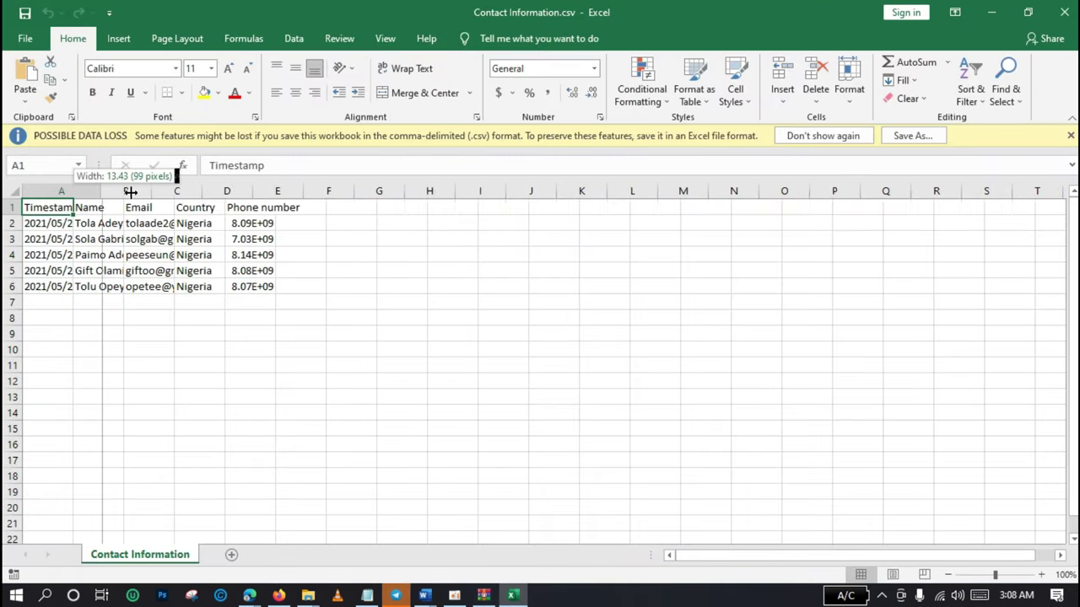
Widen the Timestamp, Name, Email, Country and Phone number columns so their contents fit completely.
double_click(74, 193)
drag(186, 194, 283, 194)
drag(130, 192, 185, 192)
drag(388, 195, 739, 192)
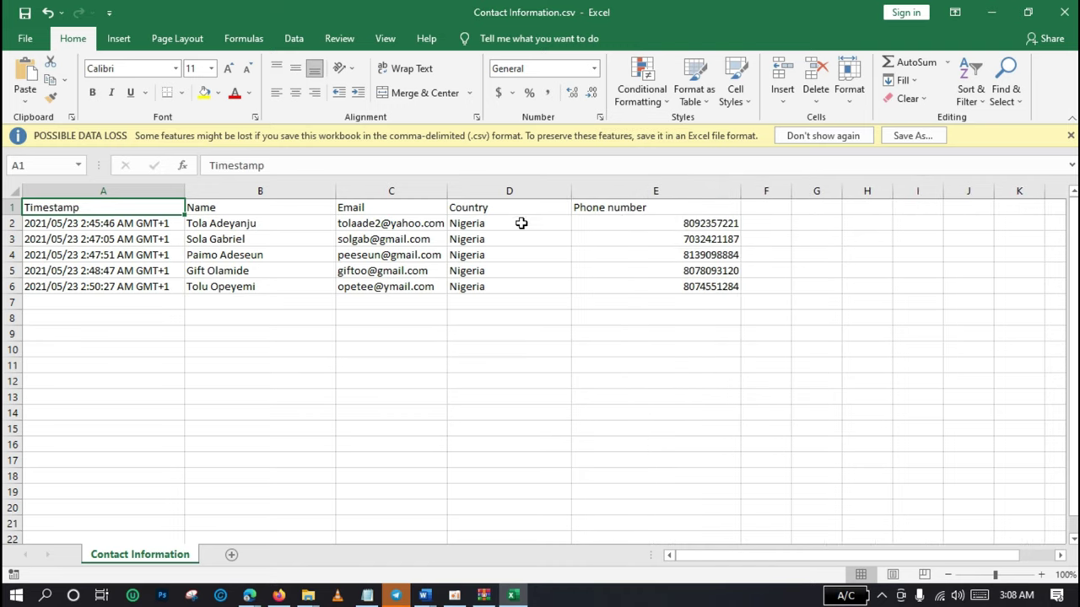
drag(445, 193, 486, 193)
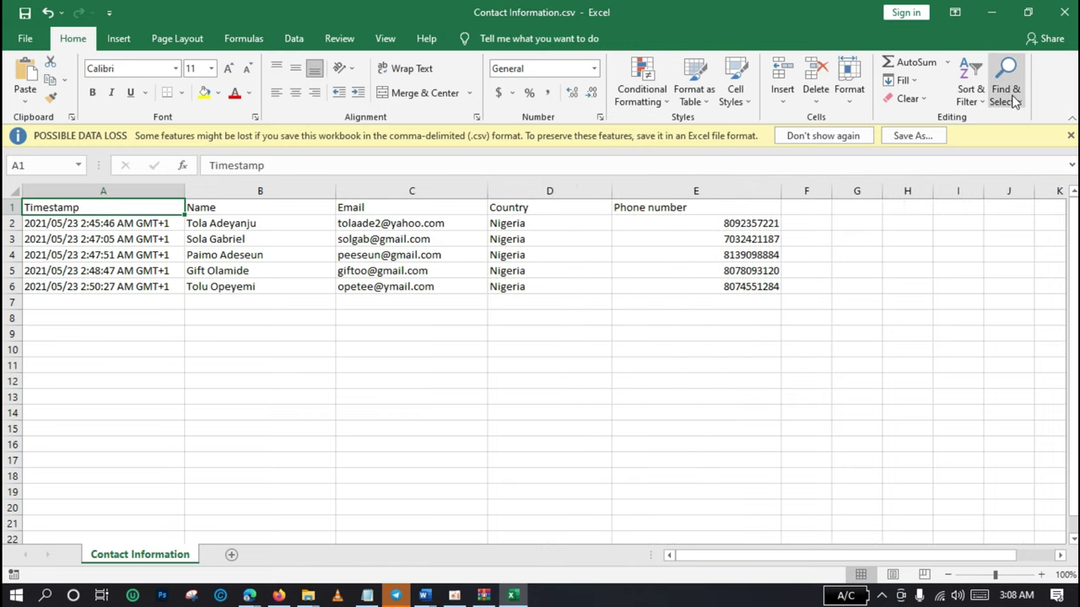
Reduce the Excel workbook to a smaller floating window, move it lower and minimize the WinRAR window.
click(1027, 12)
drag(641, 112, 781, 272)
click(955, 98)
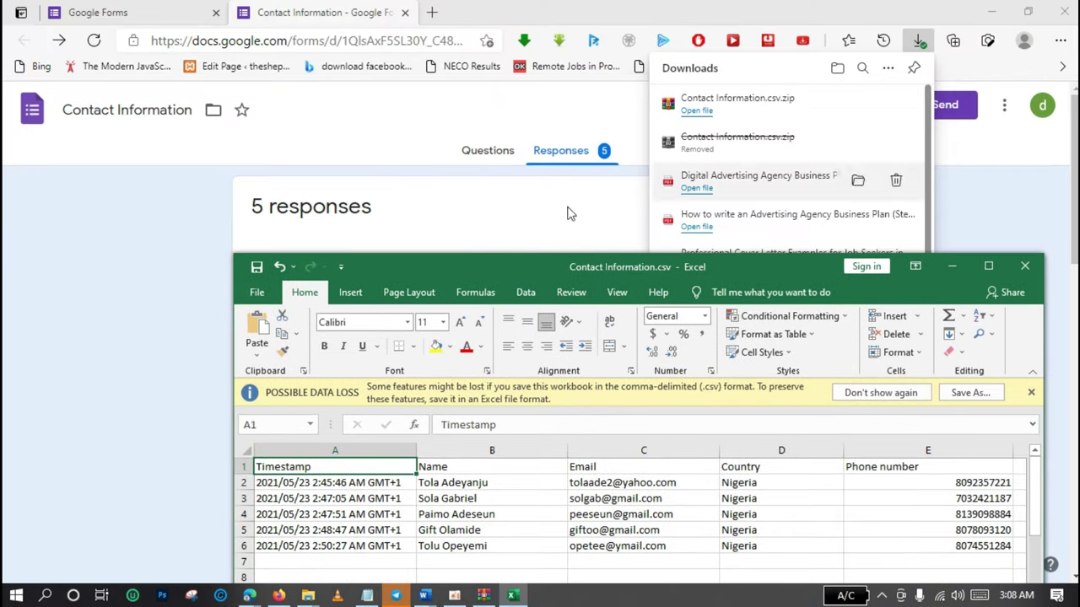
Compare the name and email responses in the form with the Contact Information.csv spreadsheet placed over the browser.
click(975, 150)
scroll(1061, 164, down, 1)
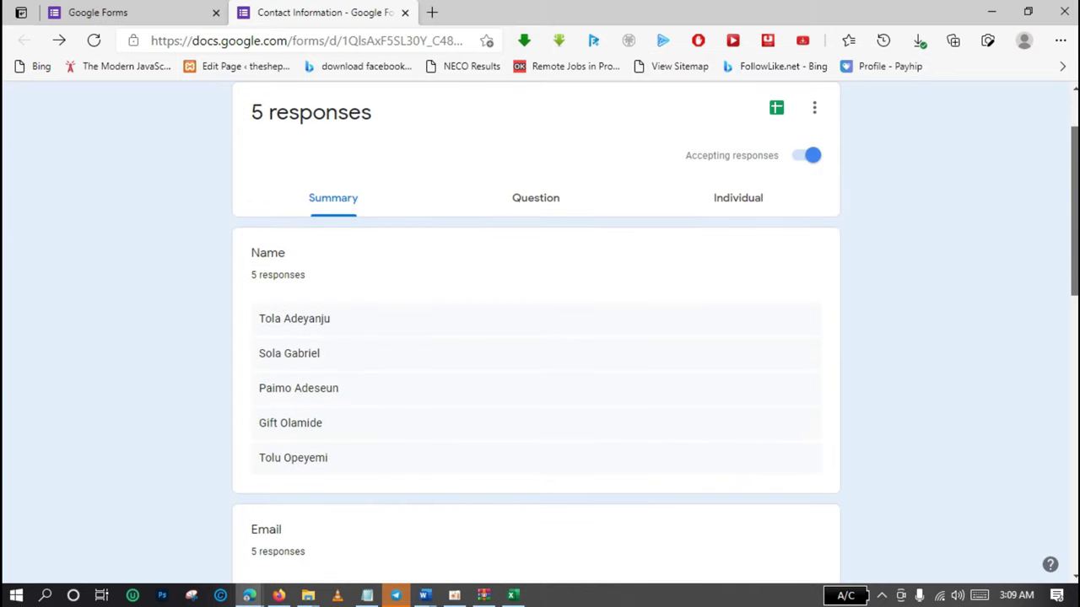
scroll(620, 263, up, 1)
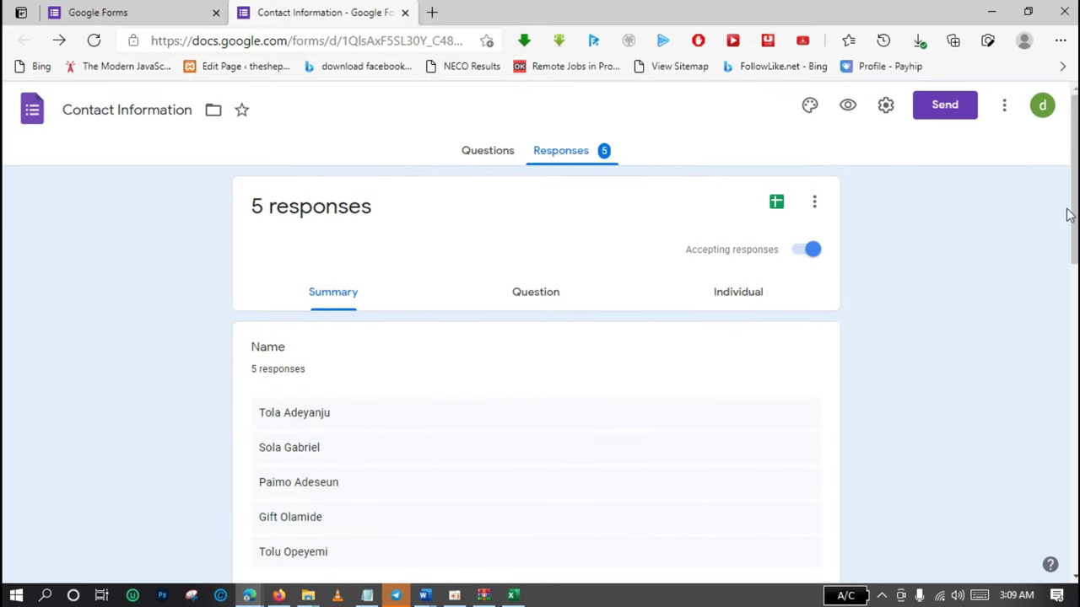
scroll(620, 254, down, 2)
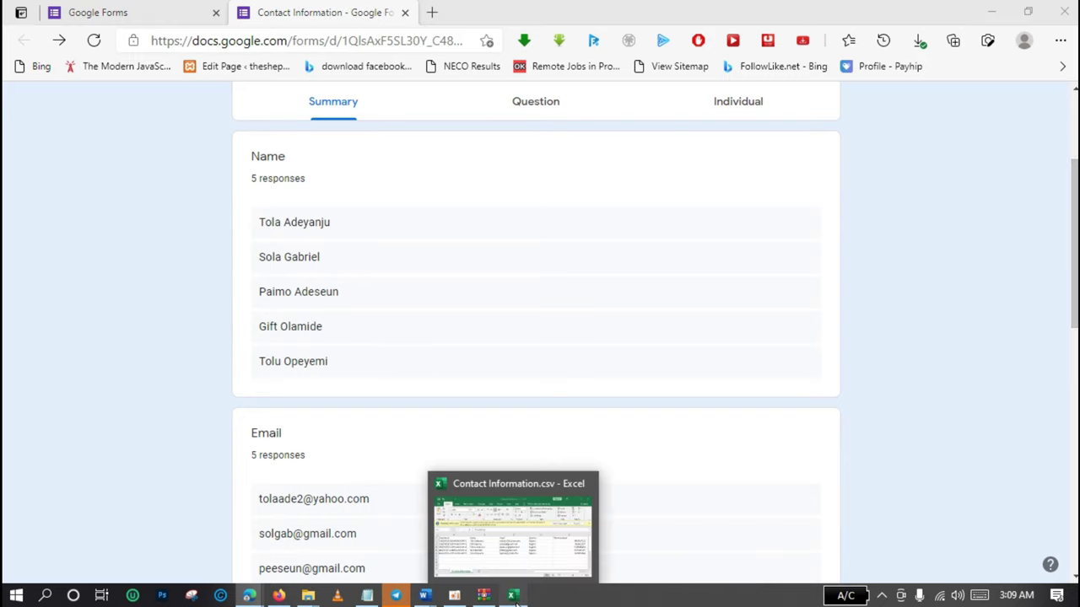
click(579, 549)
drag(655, 269, 842, 127)
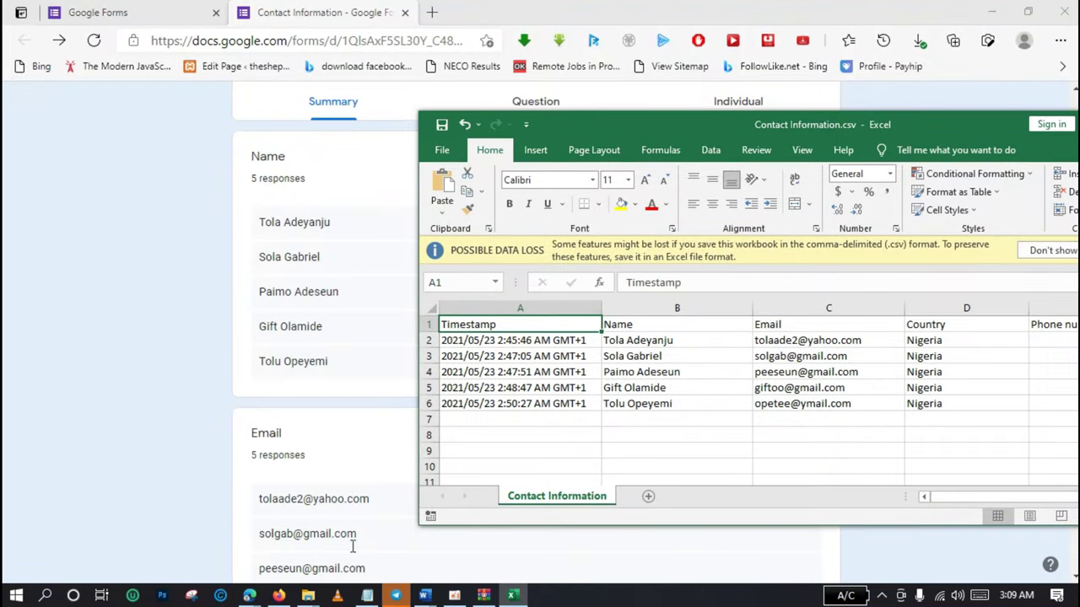
drag(982, 125, 626, 122)
Close the Contact Information.csv workbook.
click(863, 116)
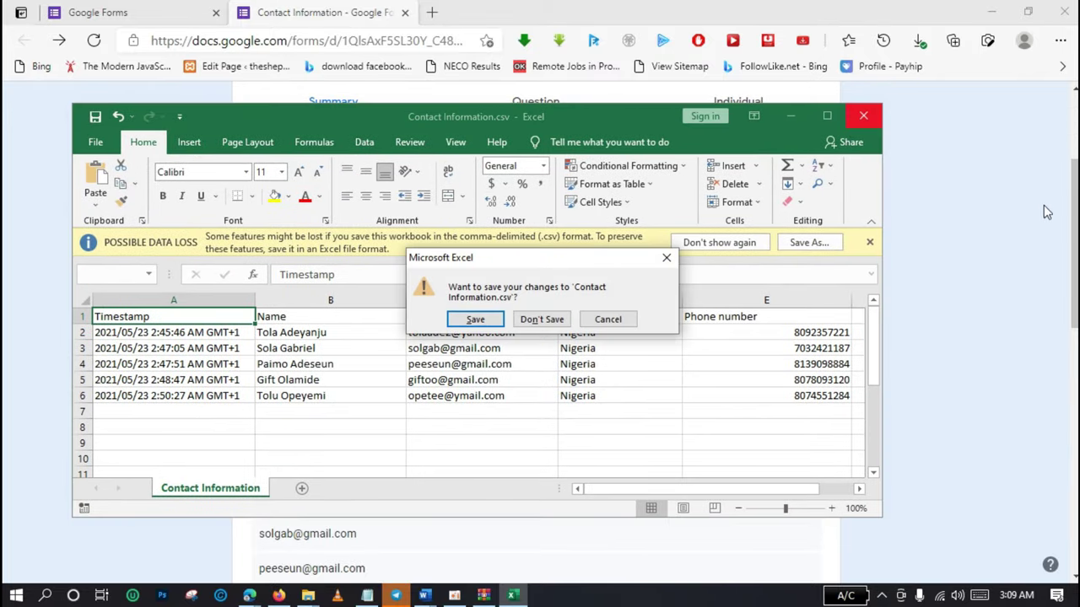